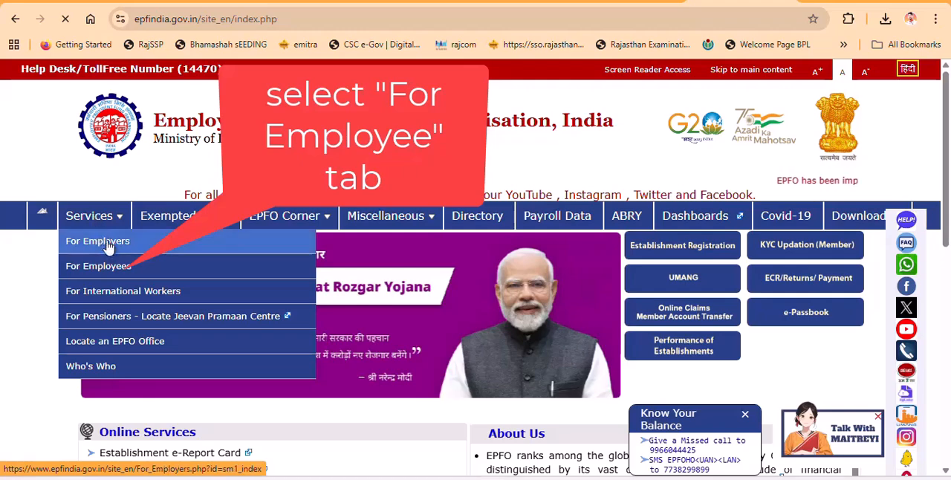
- Open the Member UAN/Online Service portal from the For Employees services page and dismiss the security alert
click(110, 252)
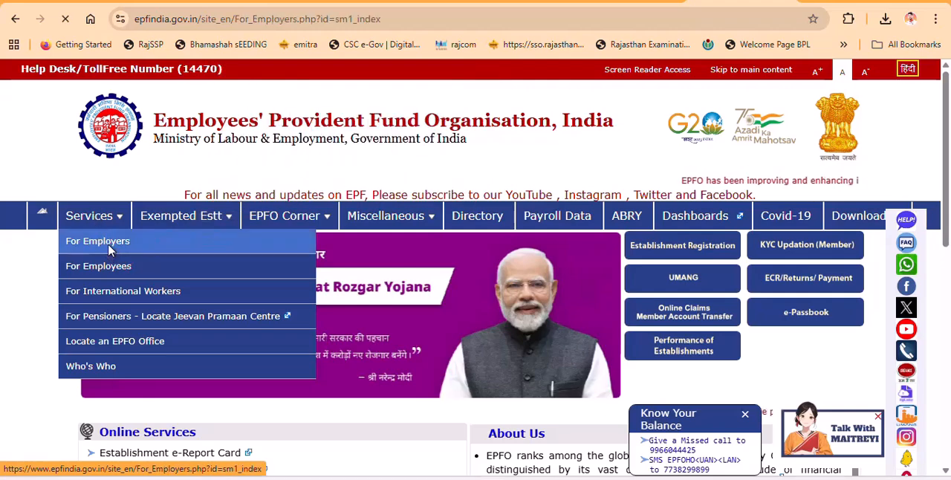
click(110, 254)
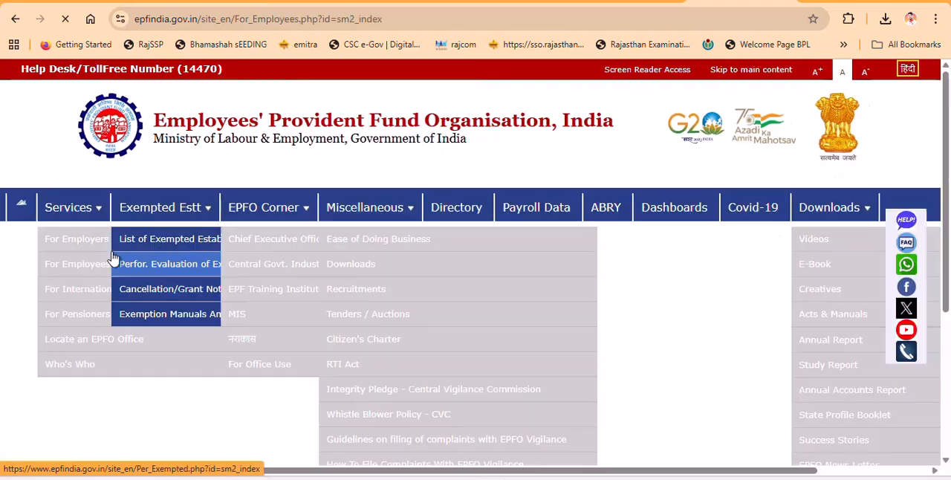
scroll(283, 364, down, 2)
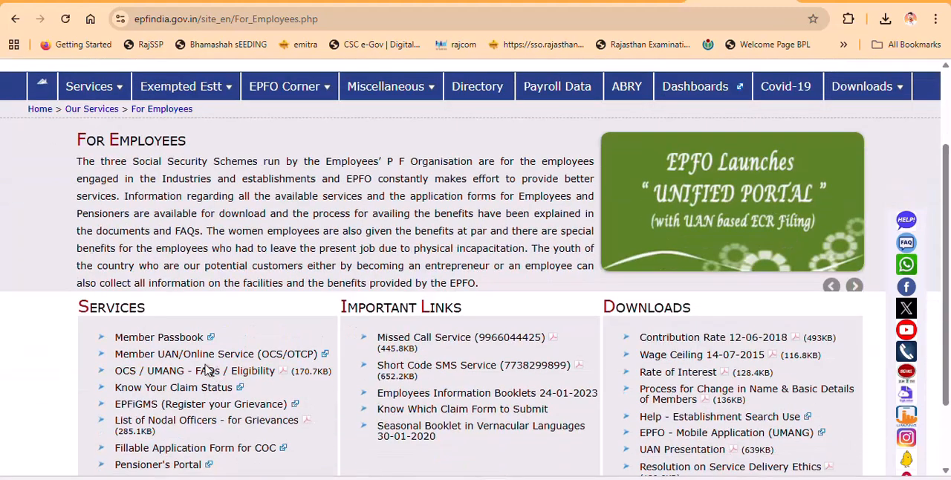
click(182, 357)
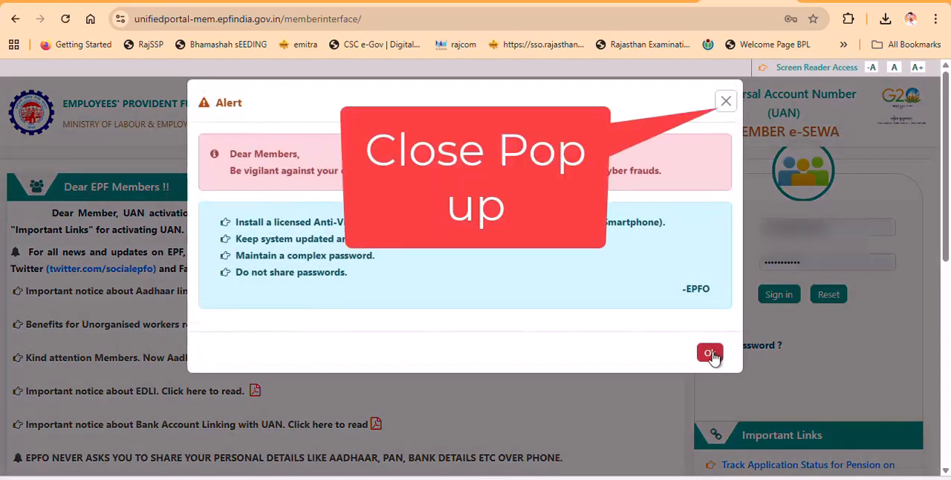
click(709, 353)
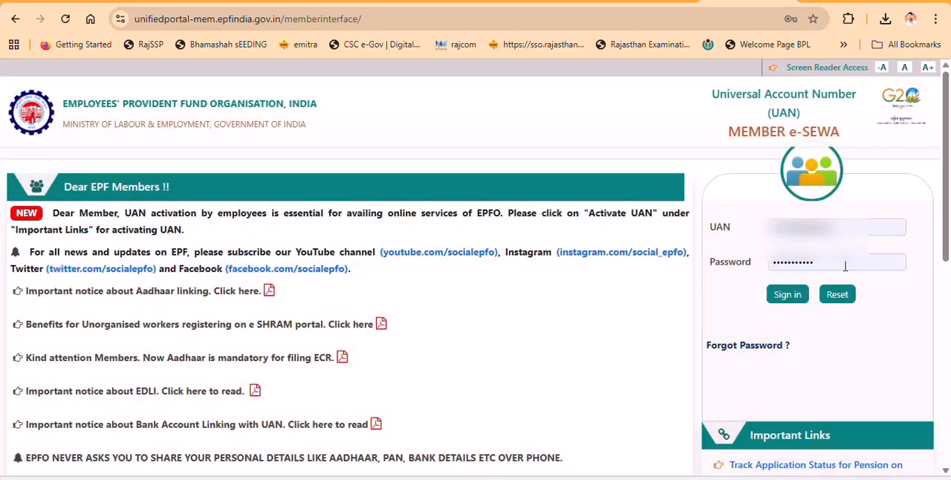
- Replace the prefilled UAN with the member's Universal Account Number
click(870, 228)
key(BackSpace)
key(BackSpace)
key(BackSpace)
key(BackSpace)
key(BackSpace)
key(BackSpace)
key(BackSpace)
key(BackSpace)
key(BackSpace)
key(BackSpace)
key(BackSpace)
key(BackSpace)
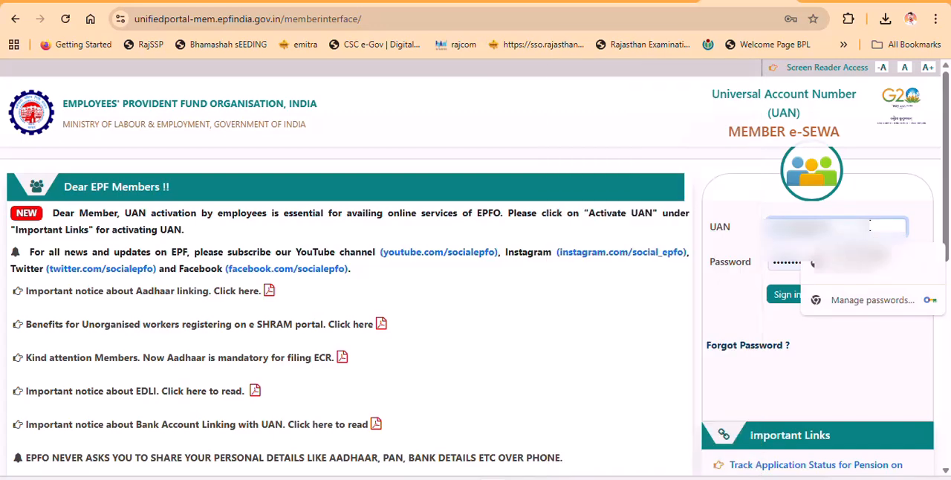
text(101)
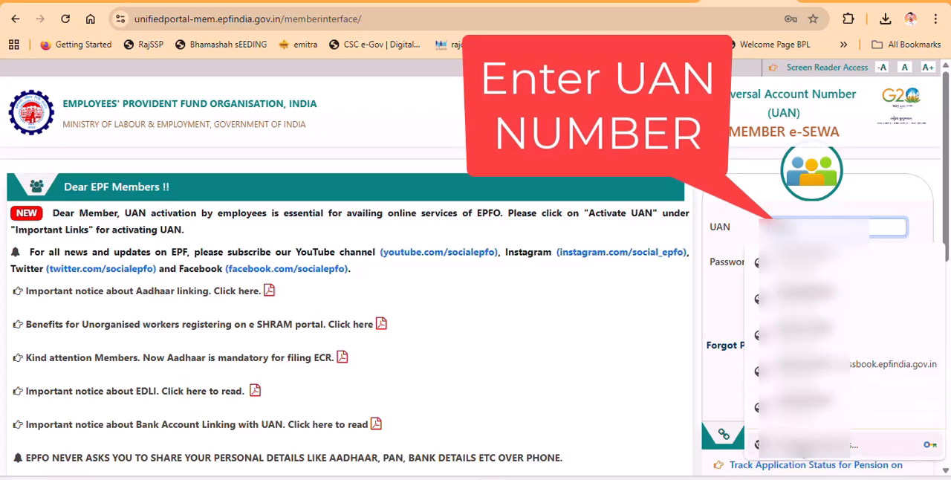
click(835, 268)
- Replace the prefilled password with the member's account password and sign in
double_click(832, 263)
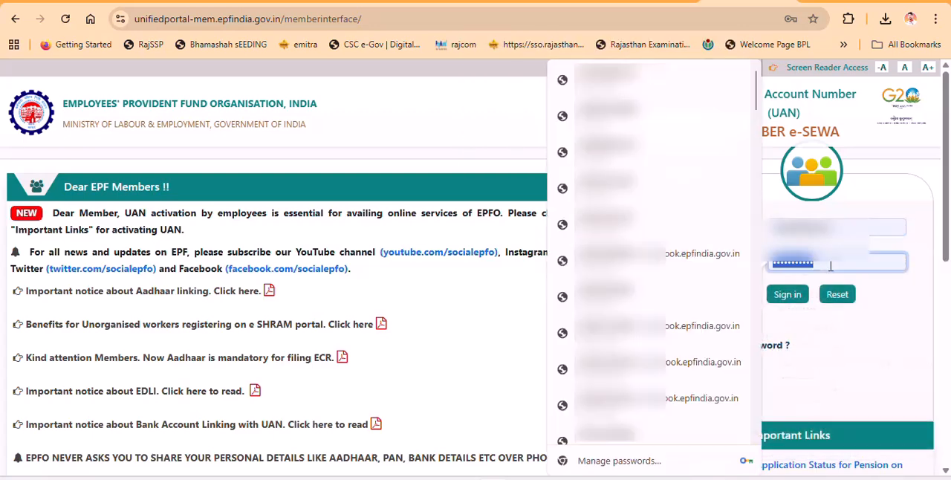
text(•••••••)
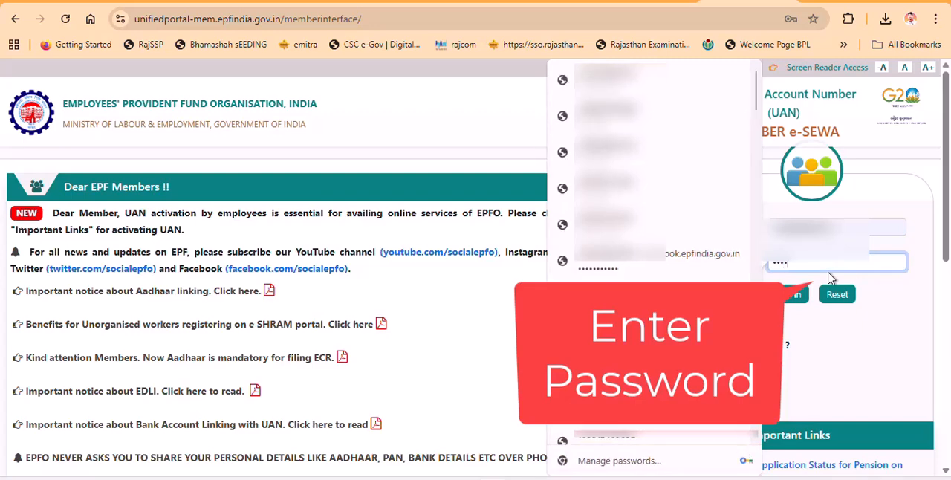
text(•••)
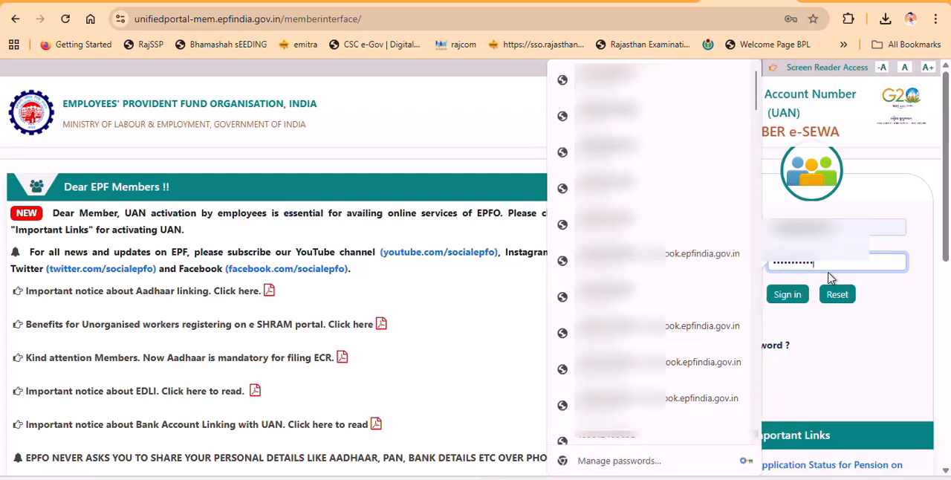
click(881, 361)
click(787, 295)
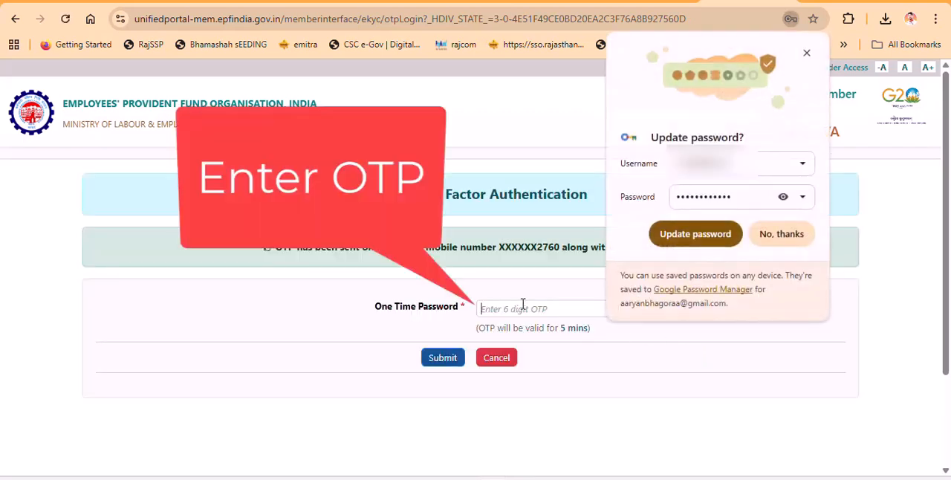
- Submit the 6-digit one-time password, then decline the browser's password update and dismiss the e-Nomination alert
click(523, 307)
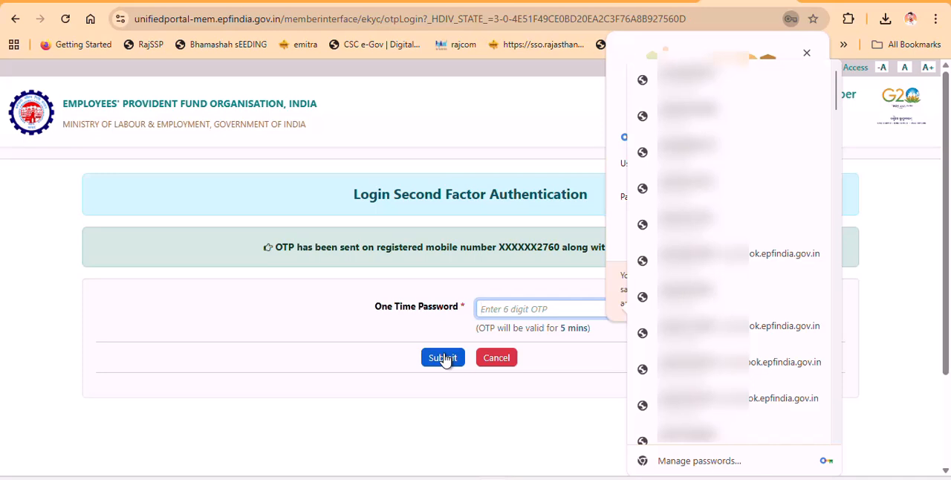
text(••)
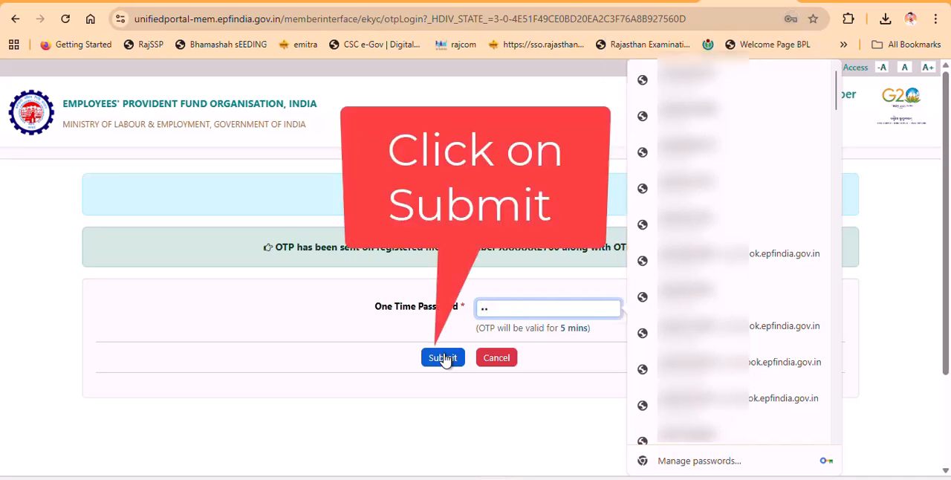
text(••••••••••••••••••••••)
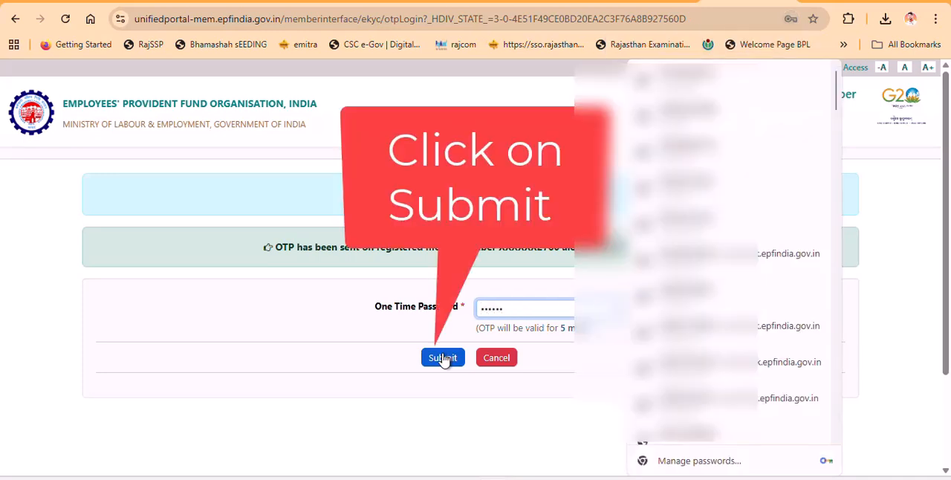
click(443, 358)
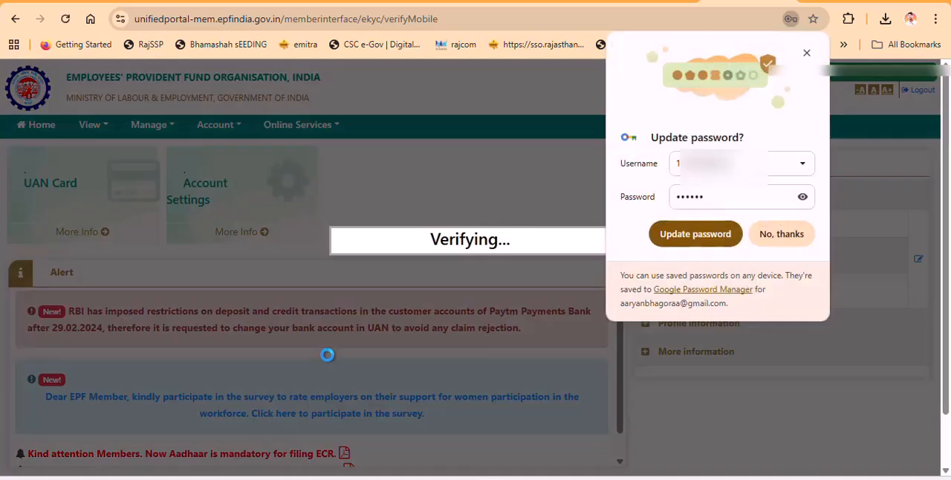
click(794, 236)
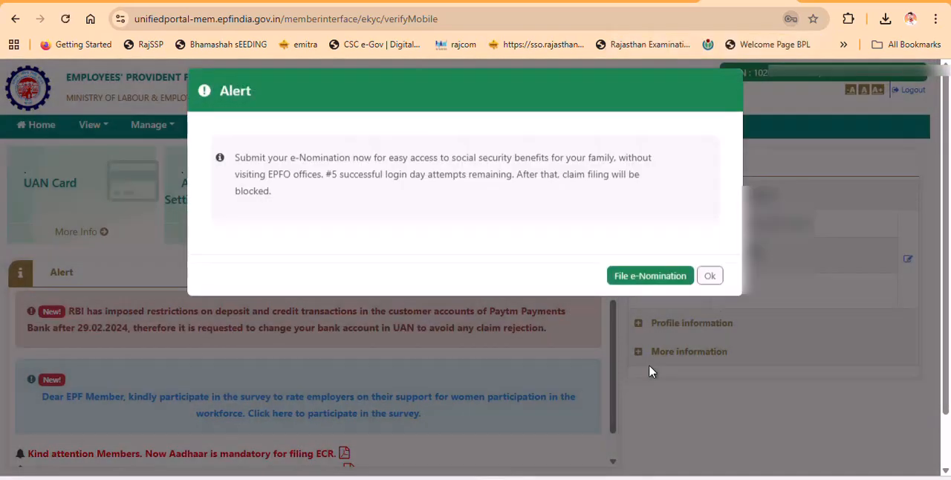
click(709, 287)
- Open the online claim page for Form-31,19,10C&10D
click(318, 128)
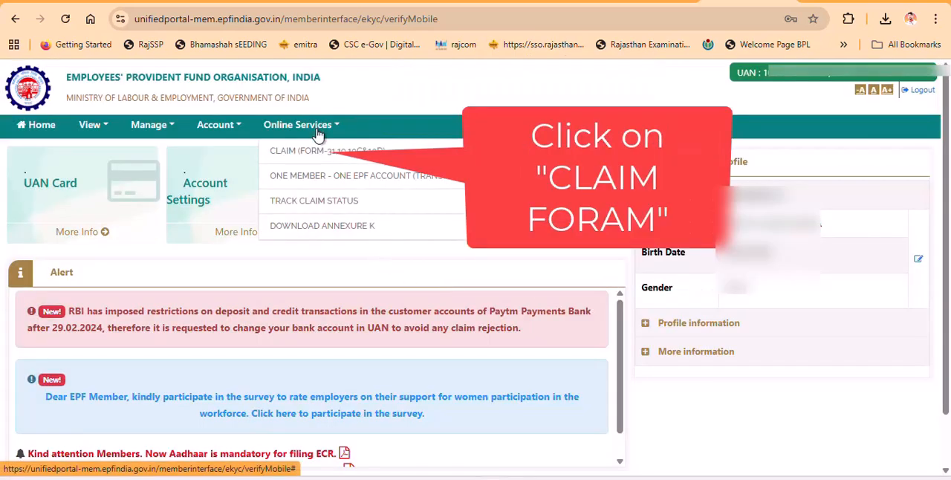
click(333, 152)
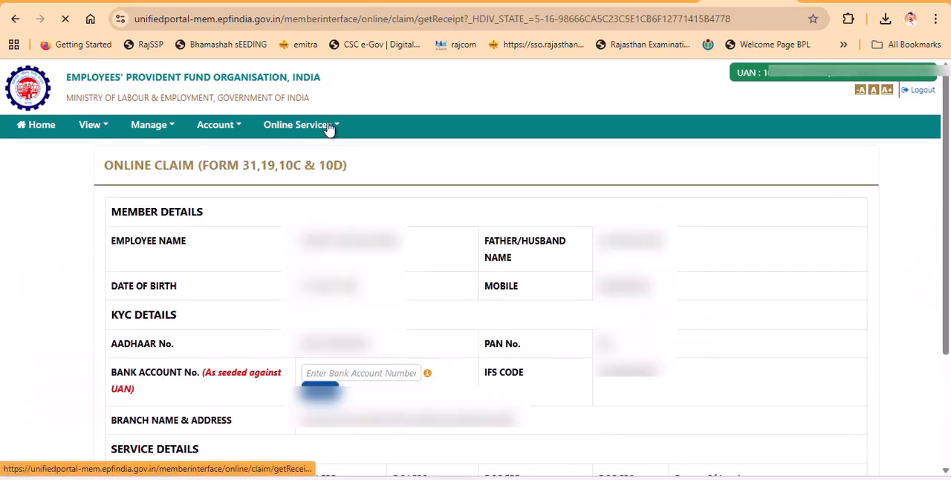
click(333, 127)
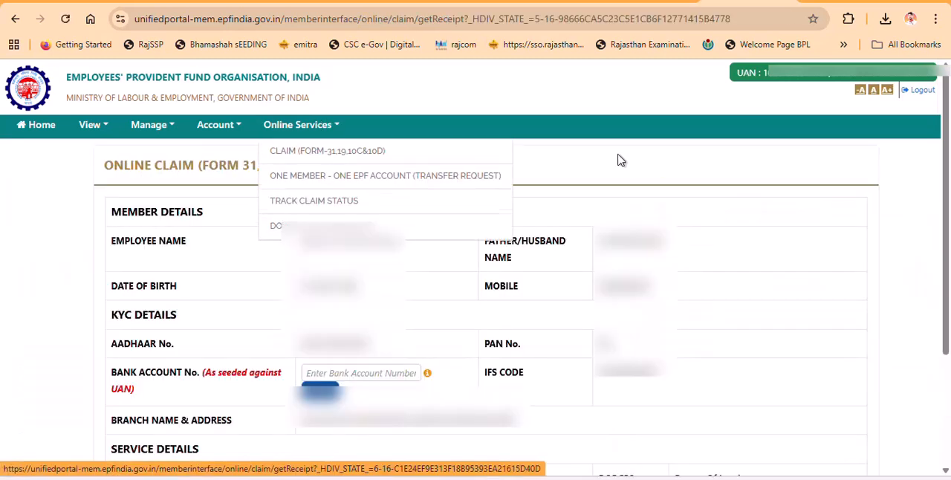
- Enter and verify the member's bank account number, agreeing to the bank account terms and conditions
click(364, 370)
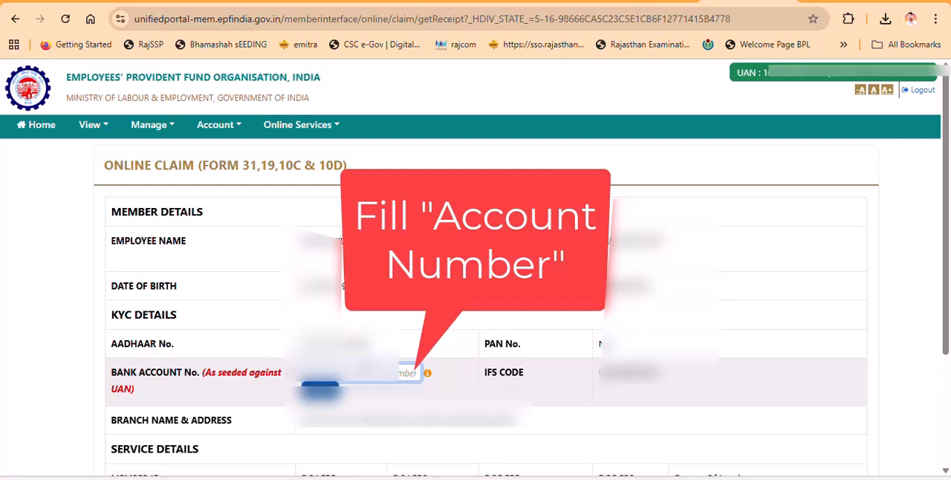
text(3)
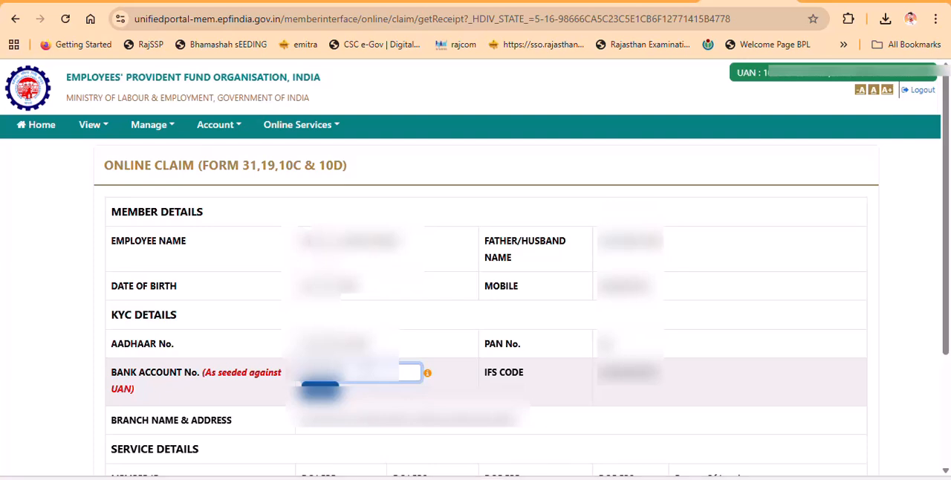
text(000)
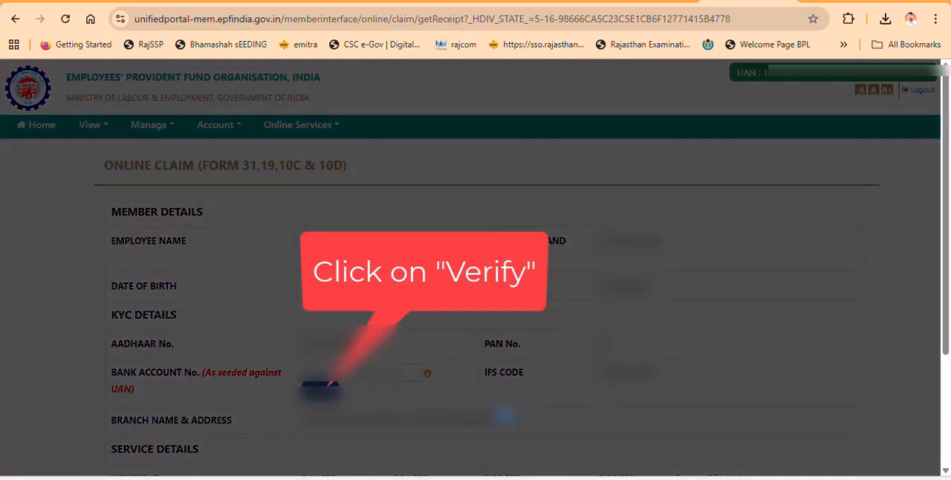
click(320, 387)
click(439, 288)
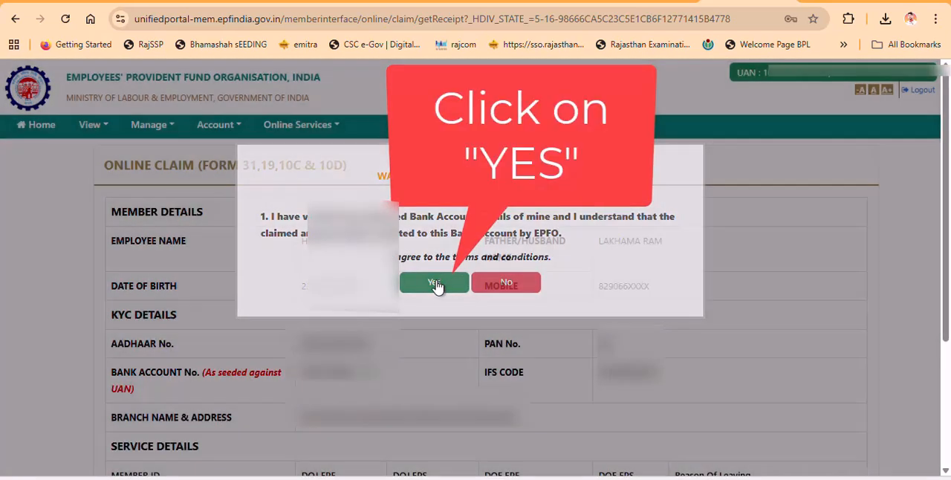
- Proceed to the online claim form and set the claim type to PF ADVANCE (FORM-31)
scroll(505, 349, down, 3)
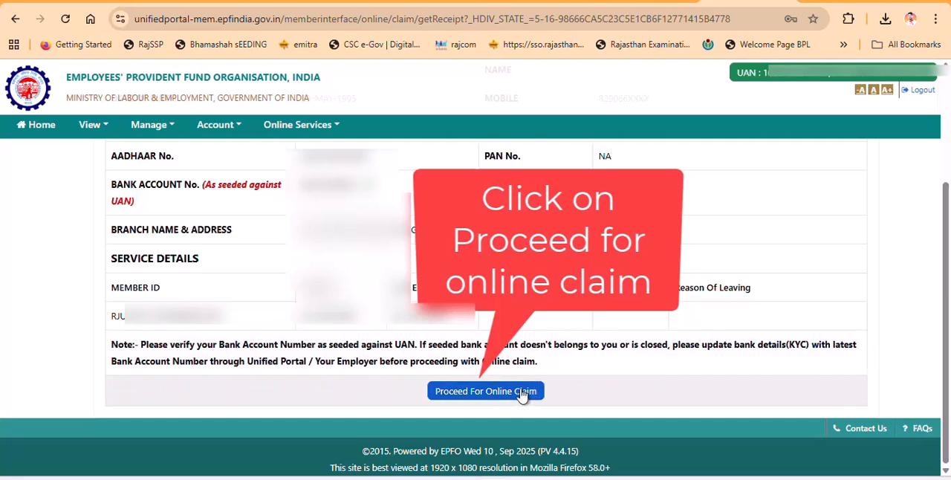
click(519, 390)
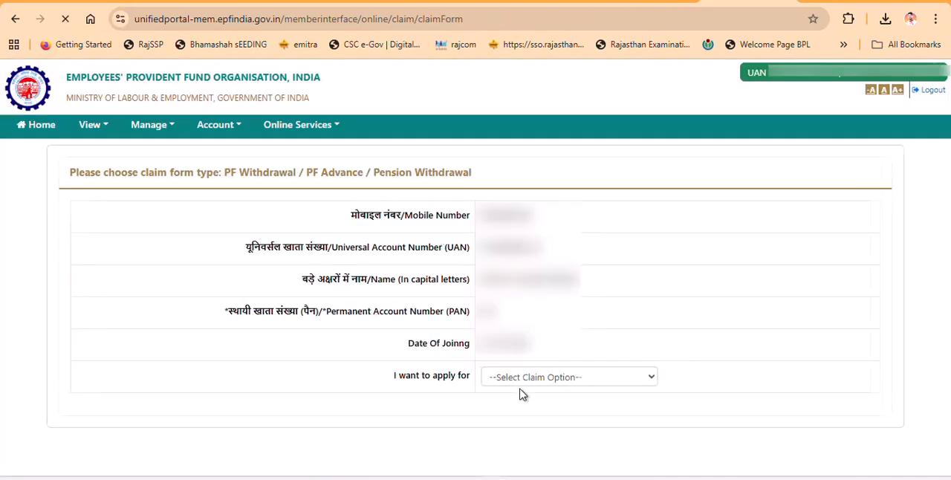
click(510, 377)
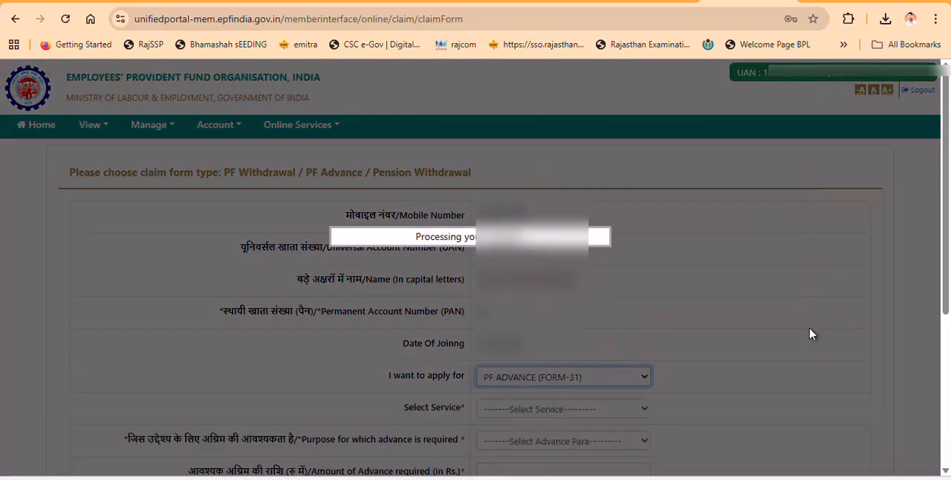
scroll(808, 329, down, 4)
scroll(547, 165, up, 2)
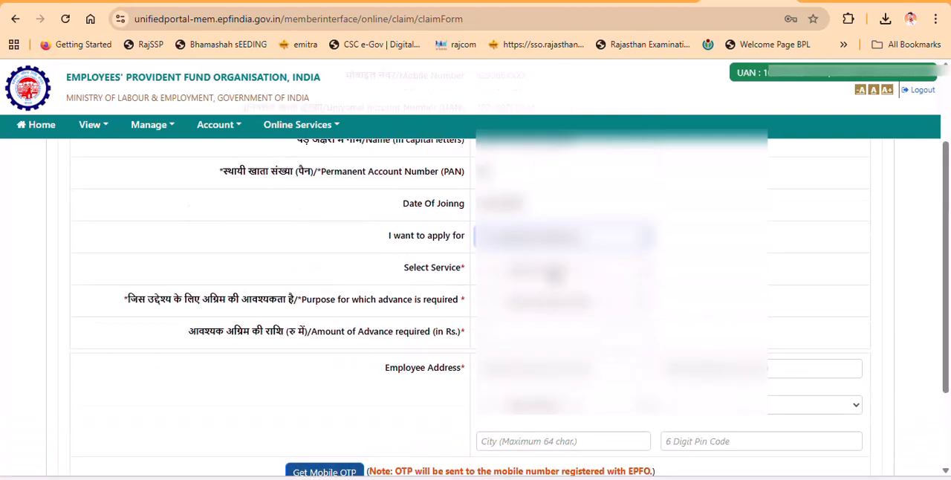
- Select the service and the purpose of the advance, and fill in the required advance amount
click(553, 272)
click(586, 287)
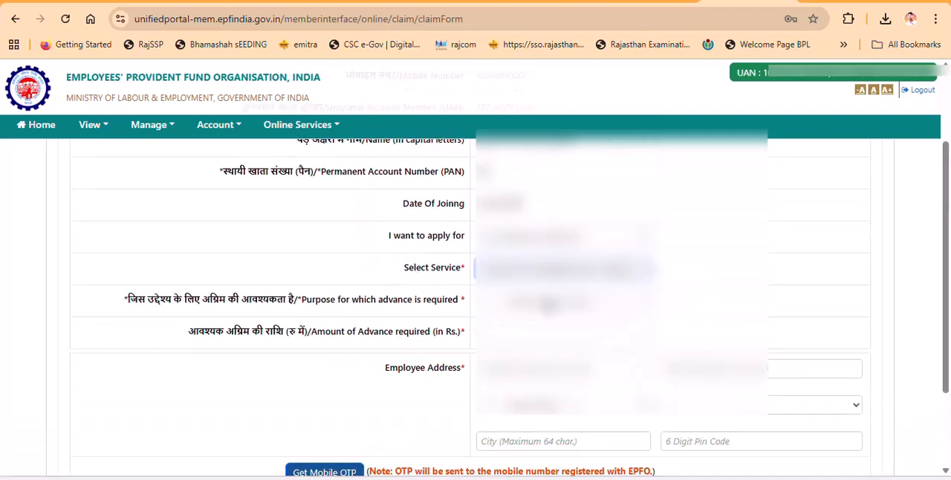
click(554, 299)
click(208, 91)
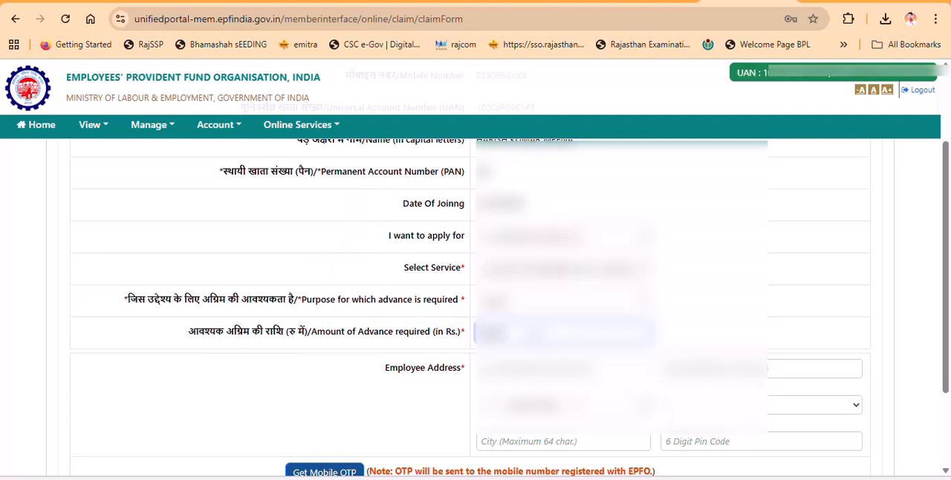
- Select the member's state and district for the employee address
click(602, 406)
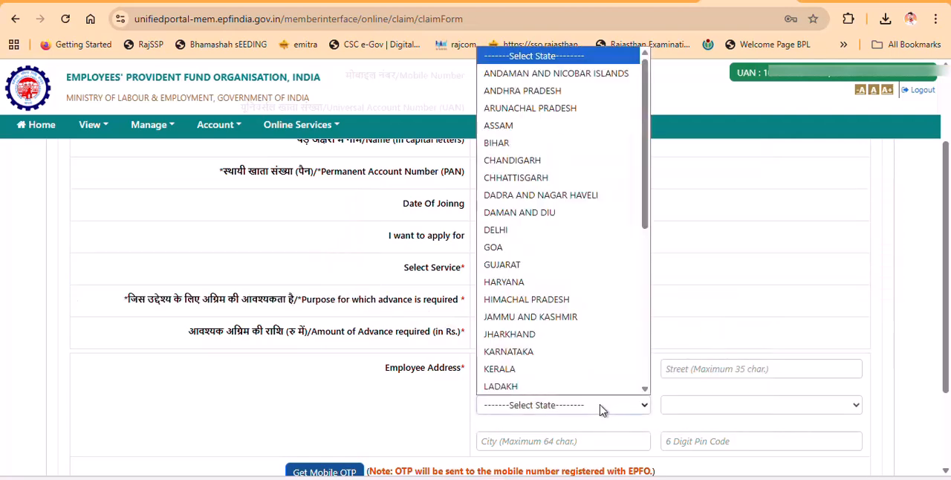
click(604, 407)
click(683, 405)
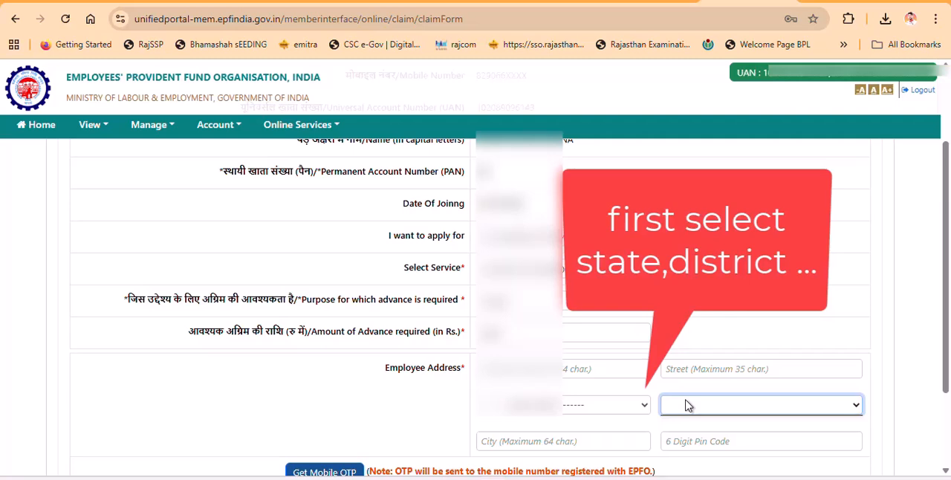
click(546, 409)
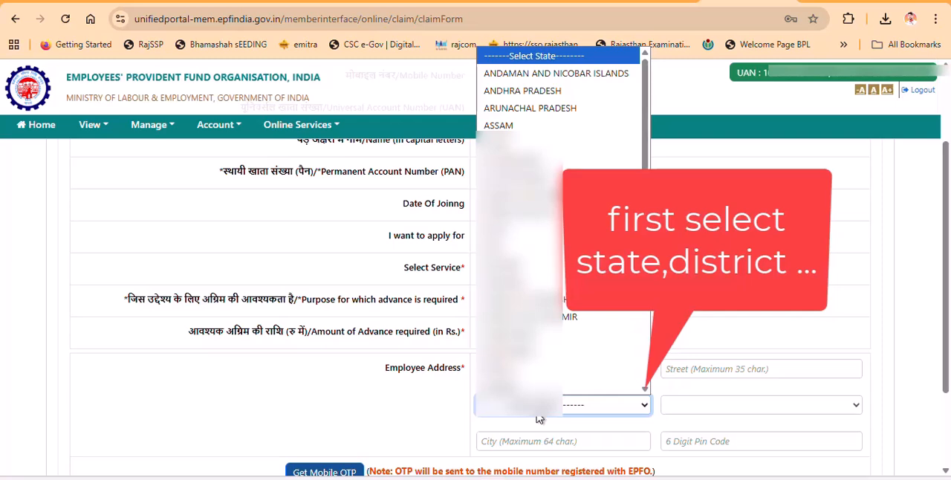
click(539, 420)
click(756, 407)
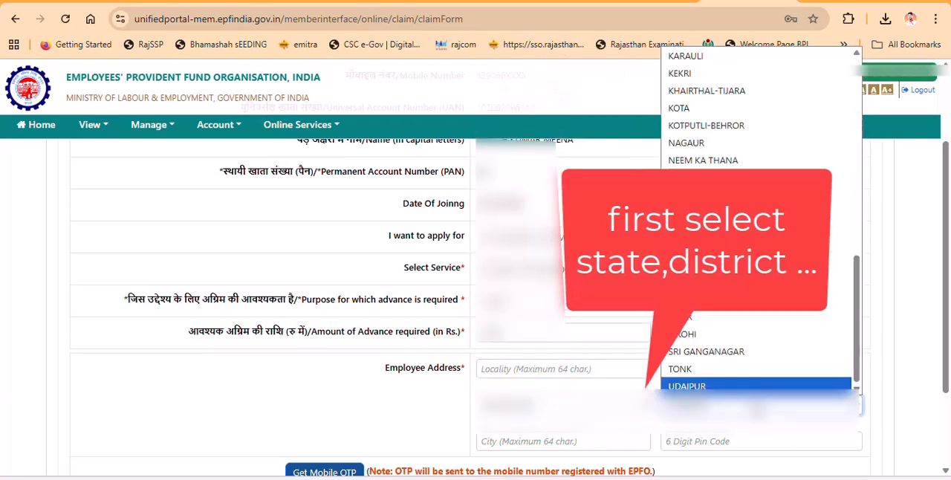
click(757, 408)
- Fill in the city and the 6-digit postal pin code of the employee address
click(575, 443)
text(udai)
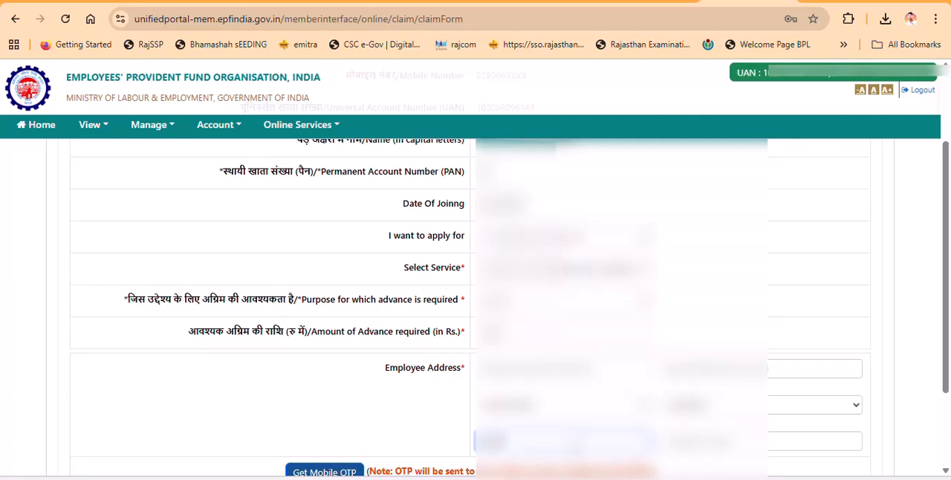
click(695, 444)
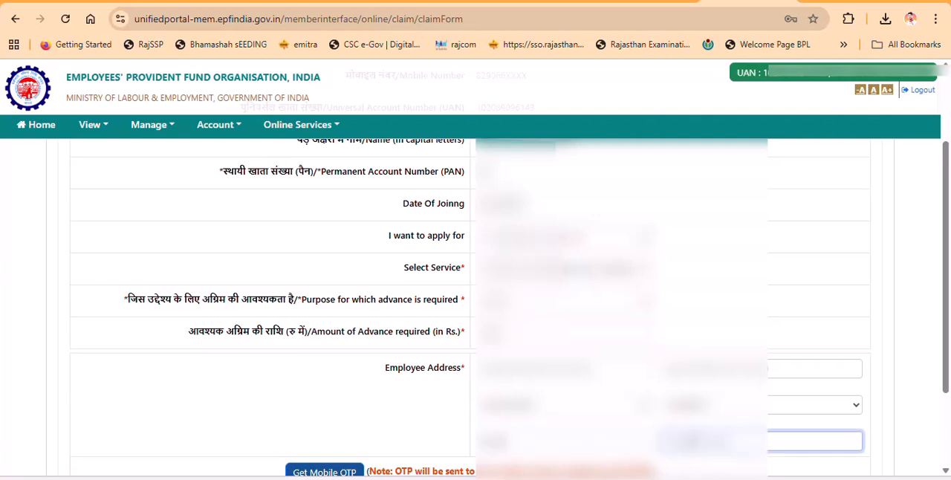
text(33001)
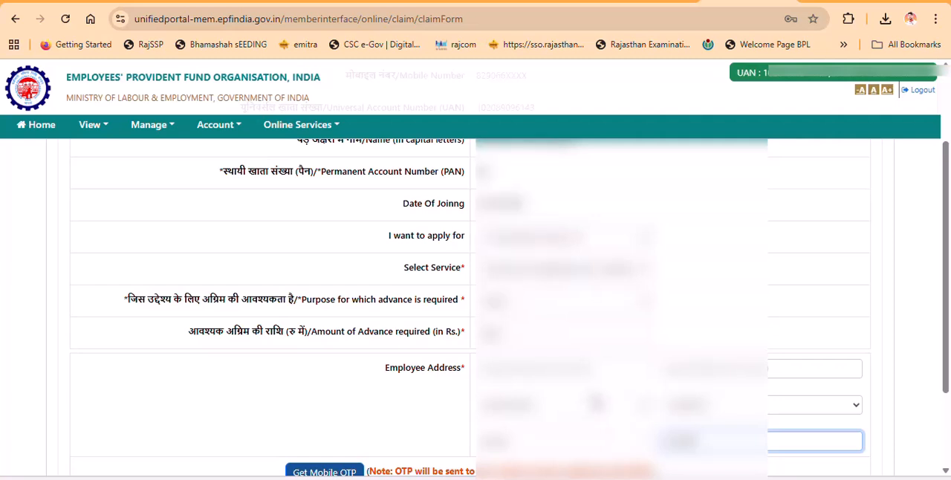
- Complete the two remaining lines of the employee address, including the locality with the ward number
click(702, 367)
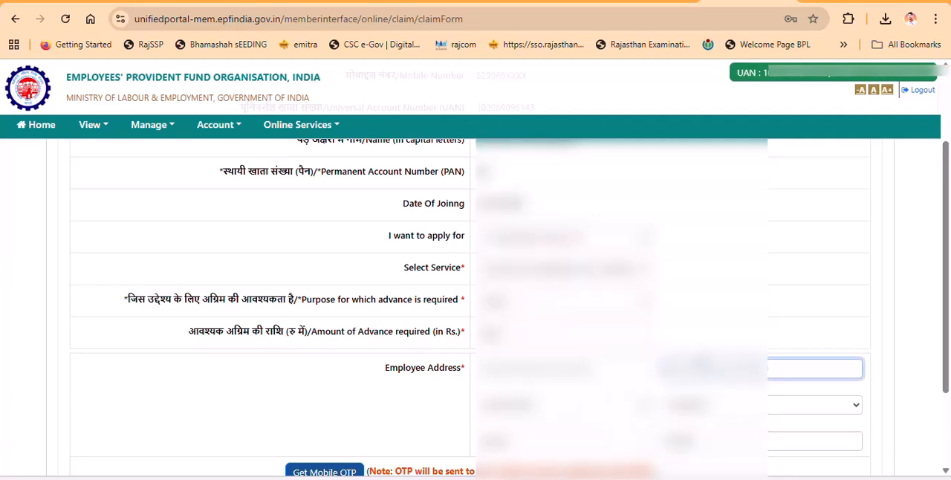
key(BackSpace)
key(BackSpace)
key(BackSpace)
key(BackSpace)
key(BackSpace)
key(BackSpace)
key(BackSpace)
key(BackSpace)
key(BackSpace)
key(BackSpace)
key(BackSpace)
key(BackSpace)
key(BackSpace)
key(BackSpace)
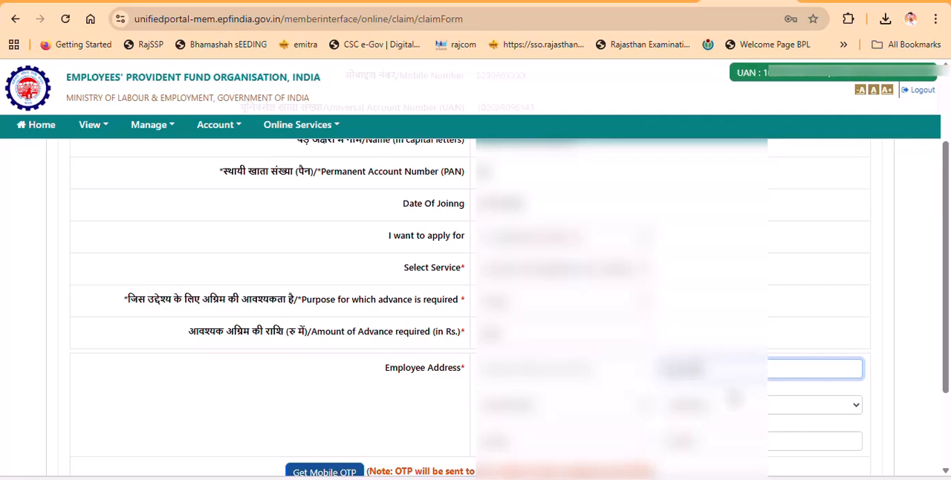
click(554, 364)
text(ward)
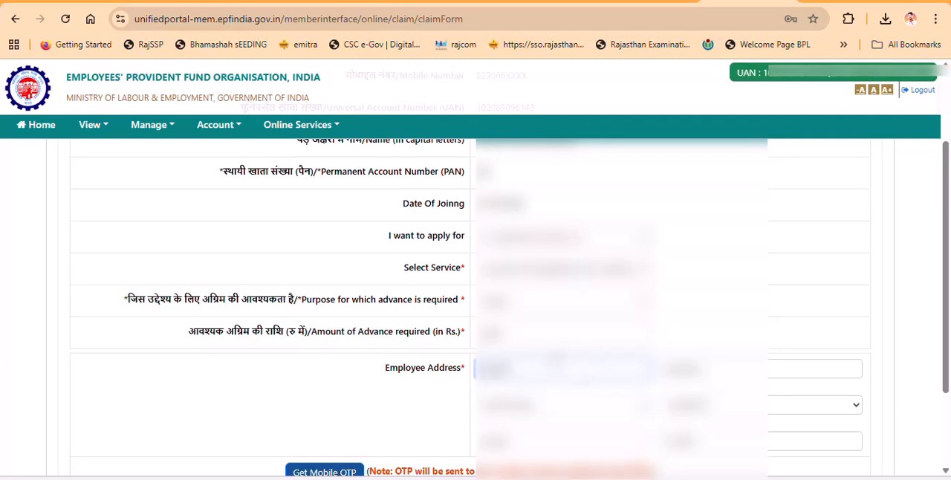
text( no. 12,)
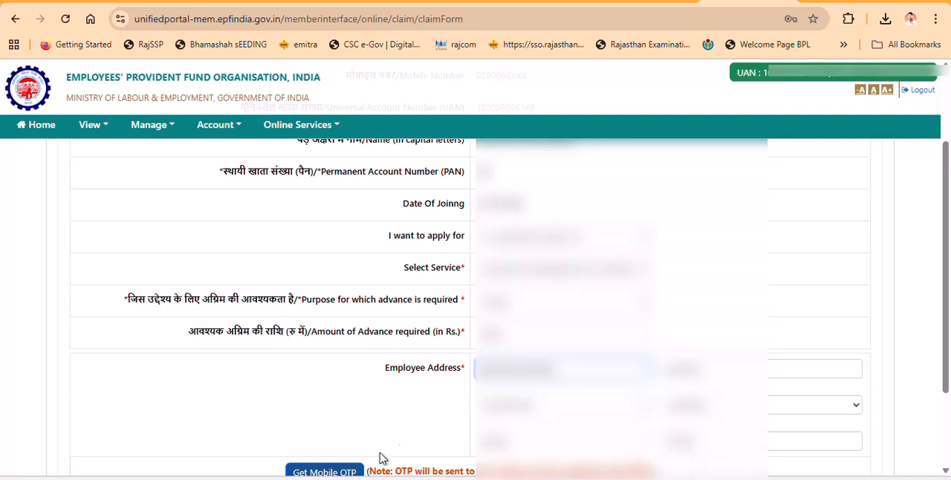
- Request the mobile OTP, enter the received code and validate it to submit the claim form
scroll(305, 362, down, 3)
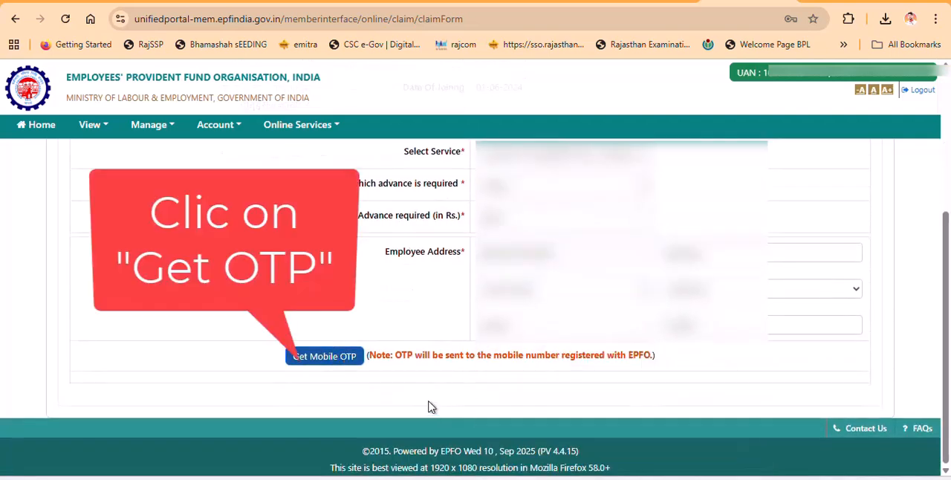
click(343, 359)
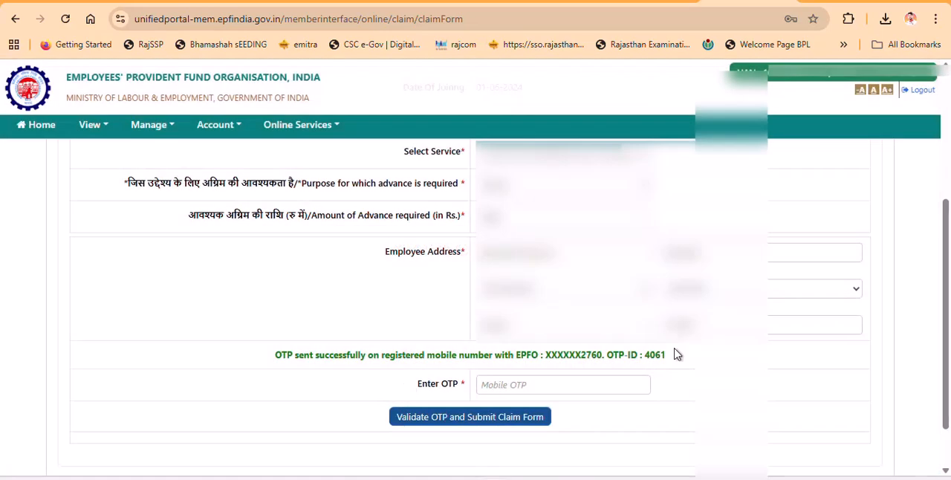
click(619, 381)
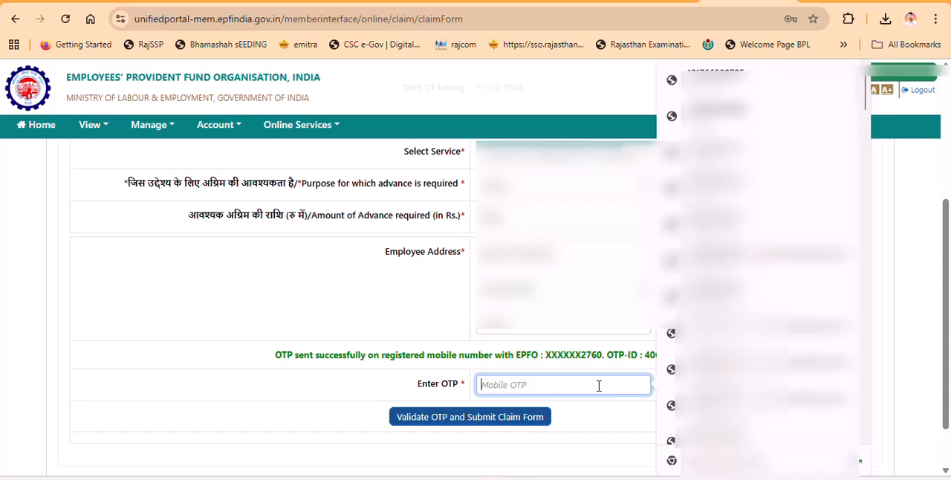
text(••)
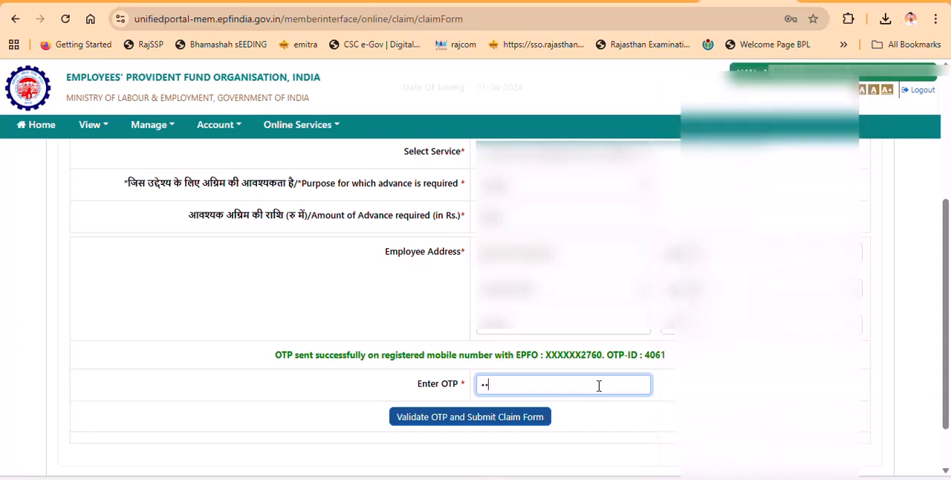
text(•••)
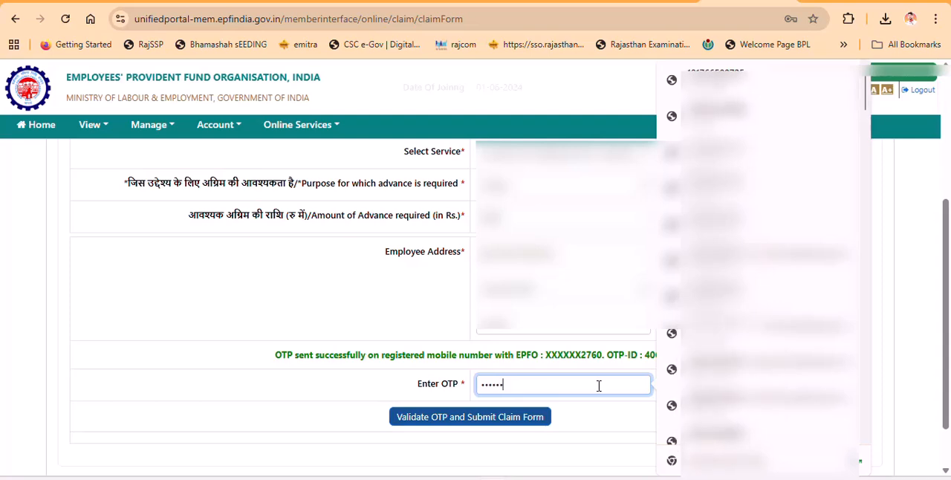
click(523, 417)
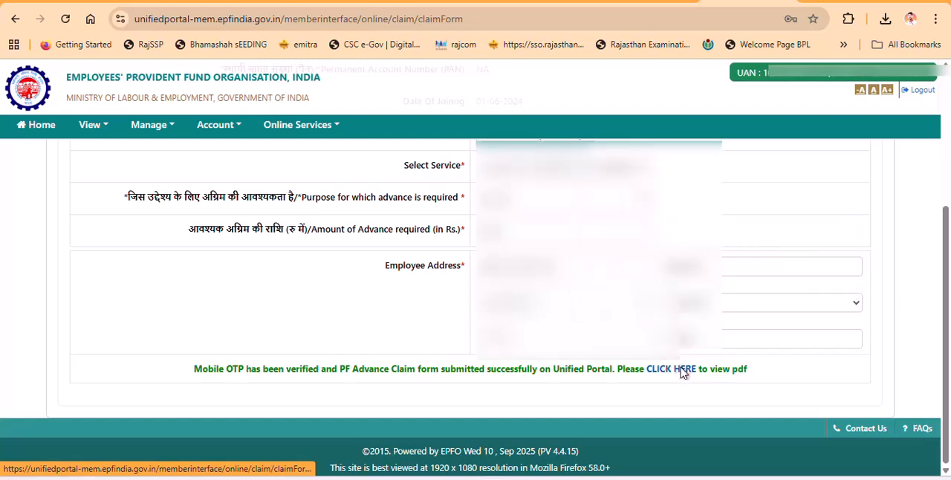
- Open the submitted claim's PDF receipt and review its advance amount, payee address and bank details
click(682, 369)
scroll(294, 230, down, 3)
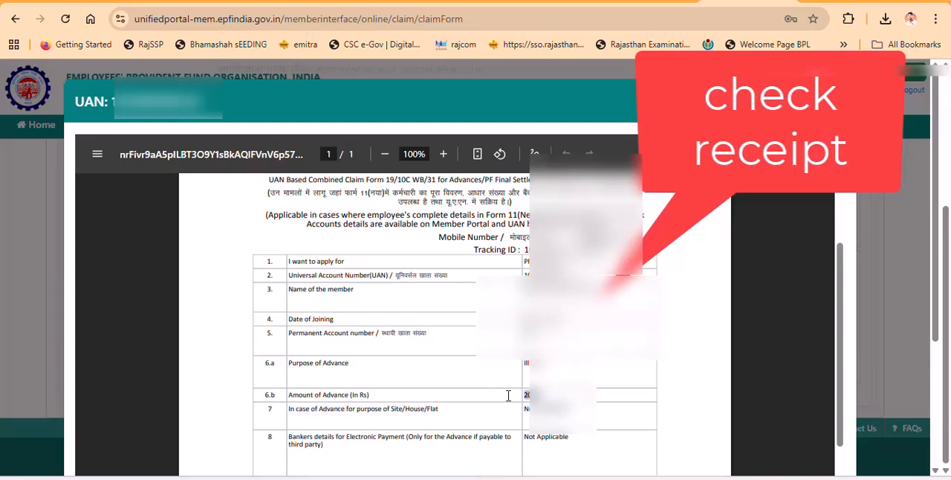
scroll(455, 320, down, 3)
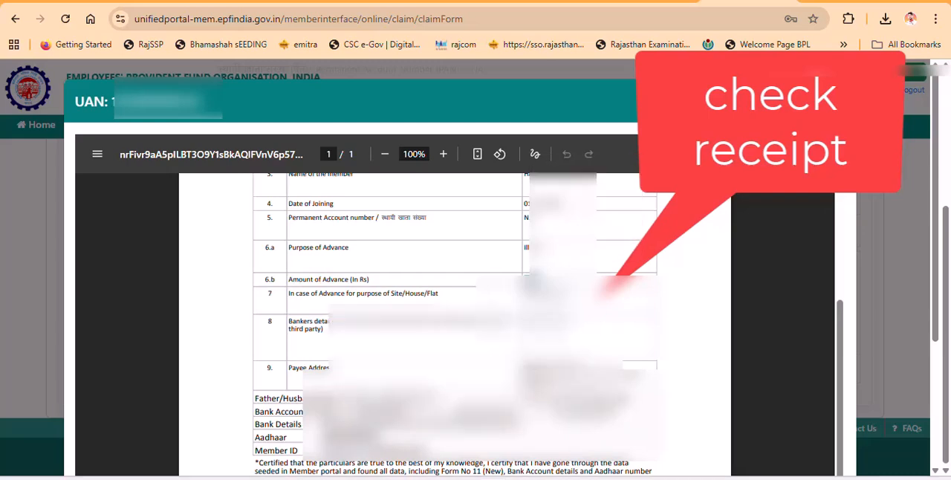
drag(525, 365, 554, 404)
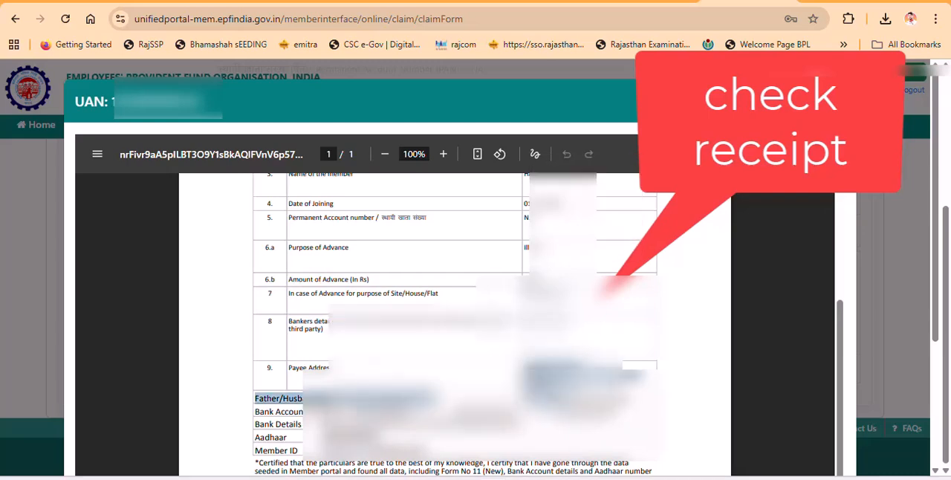
click(556, 401)
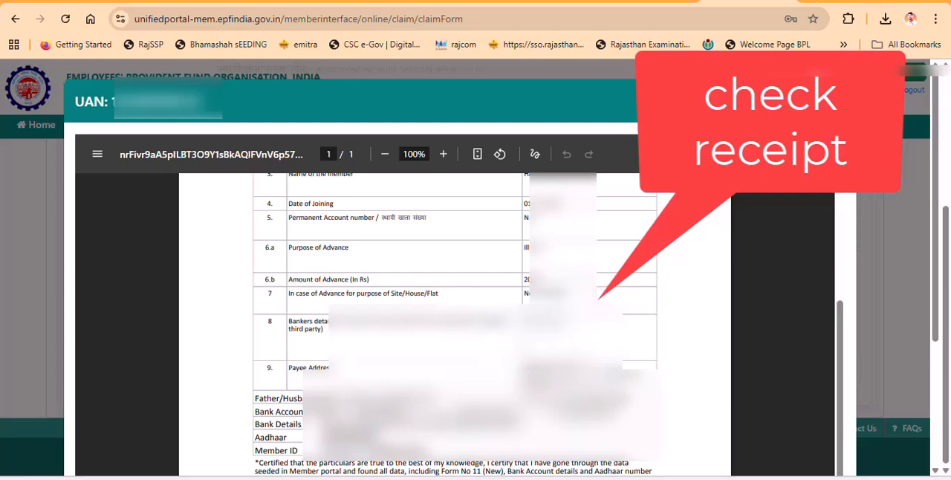
scroll(483, 405, down, 3)
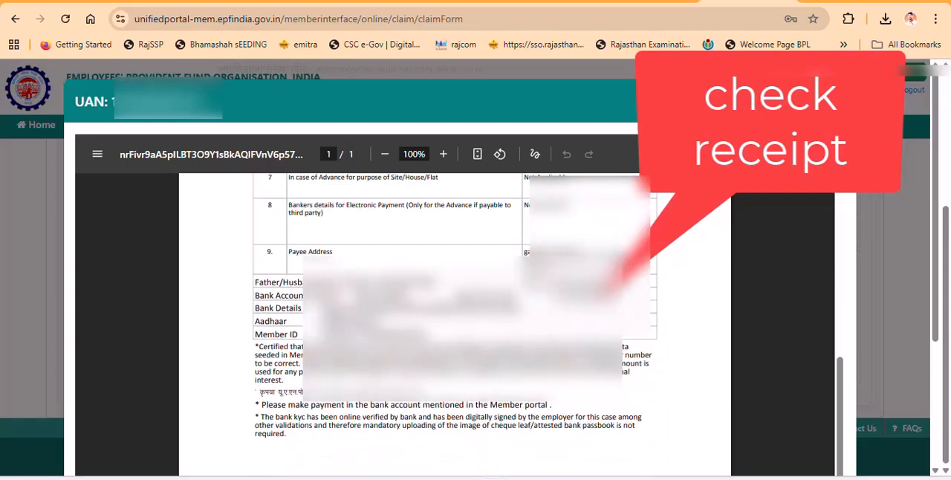
triple_click(278, 295)
triple_click(278, 308)
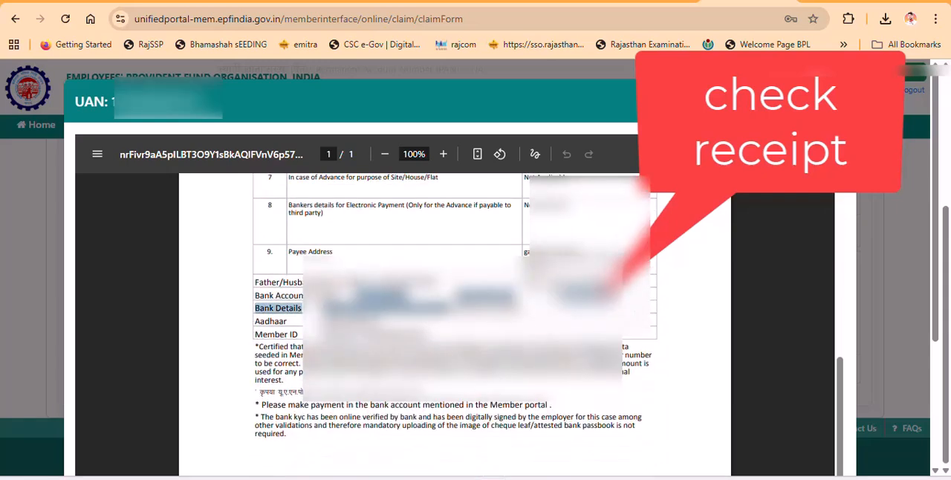
scroll(707, 314, up, 5)
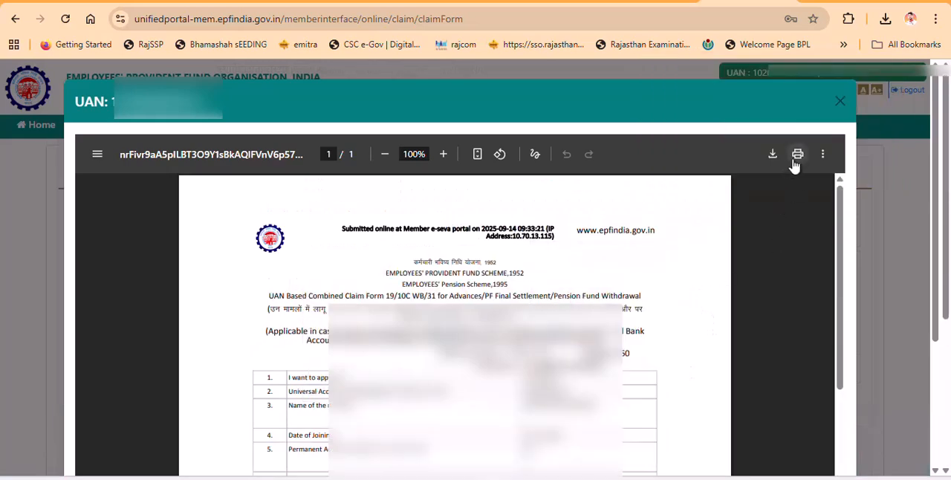
- Print one copy of the claim receipt on the HP LaserJet M1005 and close the PDF view
click(798, 154)
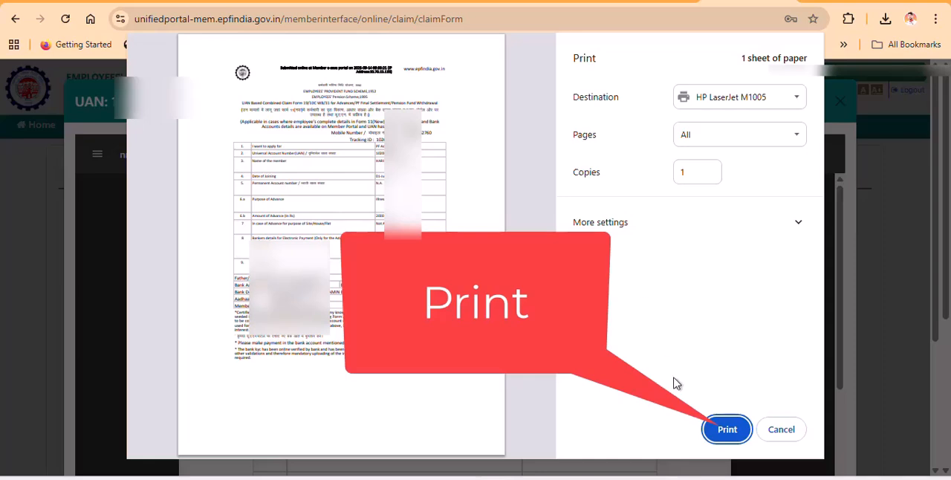
click(727, 429)
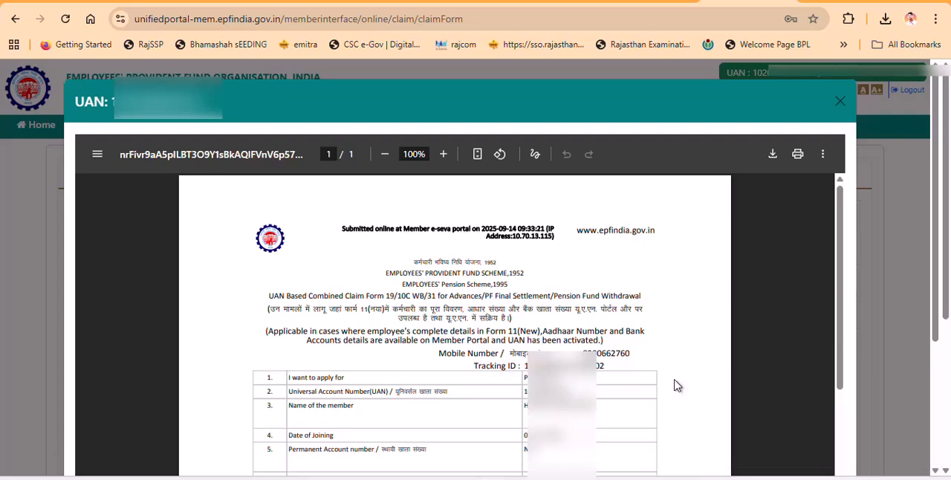
click(836, 103)
- Open Track Claim Status and check the current status of the newly submitted claim
scroll(736, 290, down, 5)
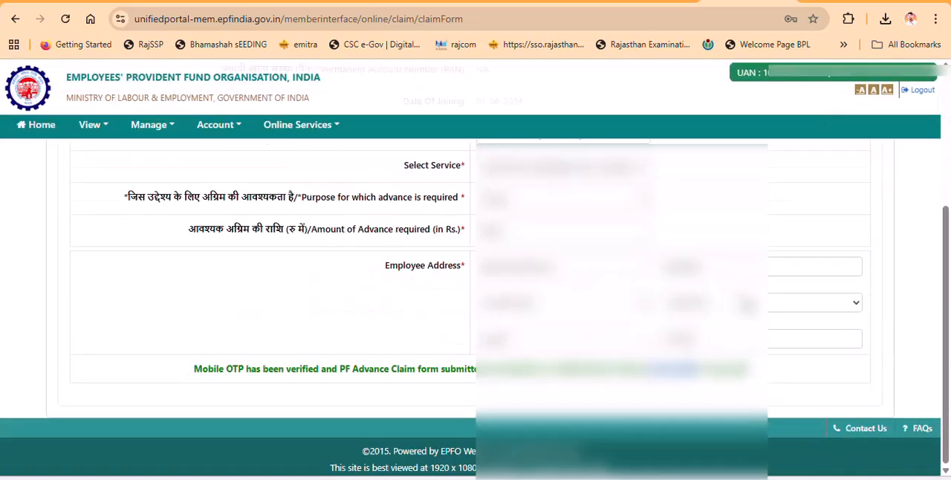
scroll(476, 297, up, 2)
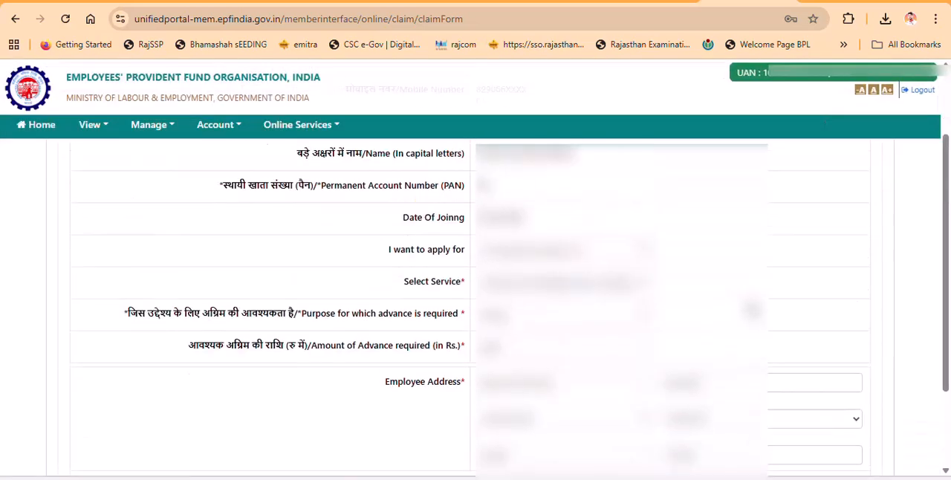
click(292, 127)
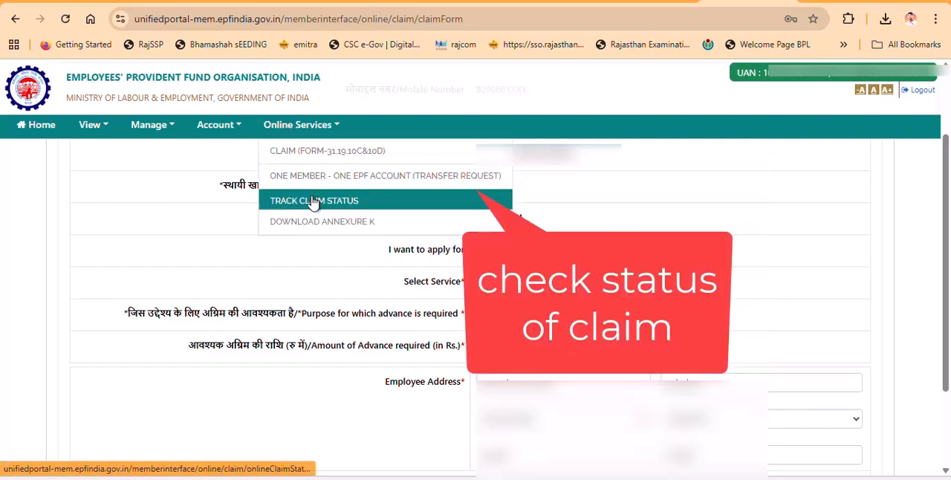
click(314, 201)
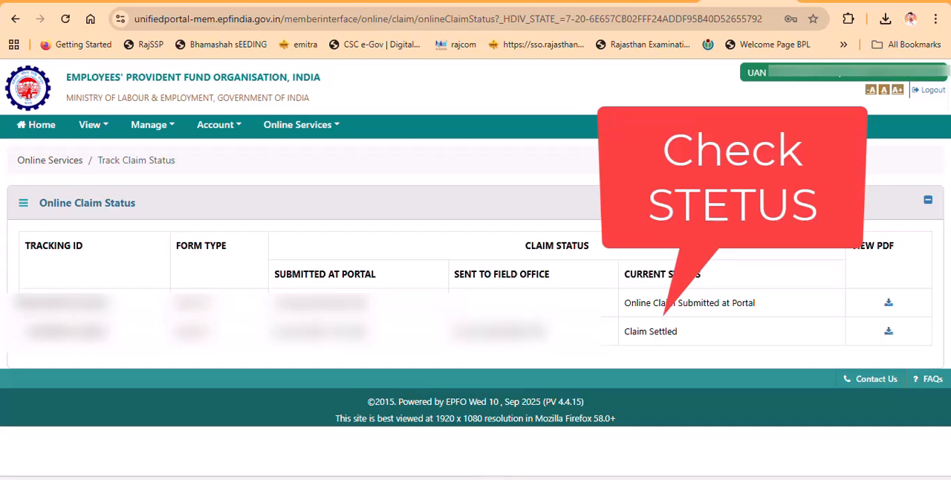
drag(618, 302, 782, 321)
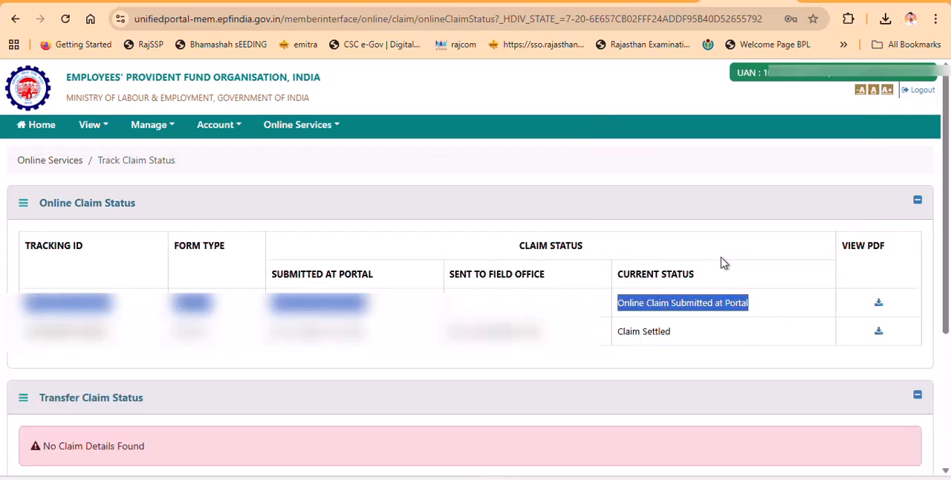
click(715, 244)
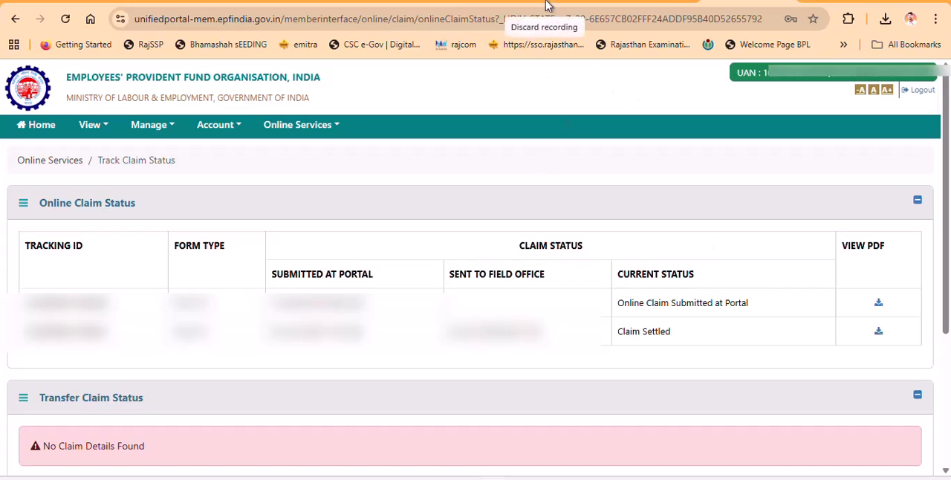